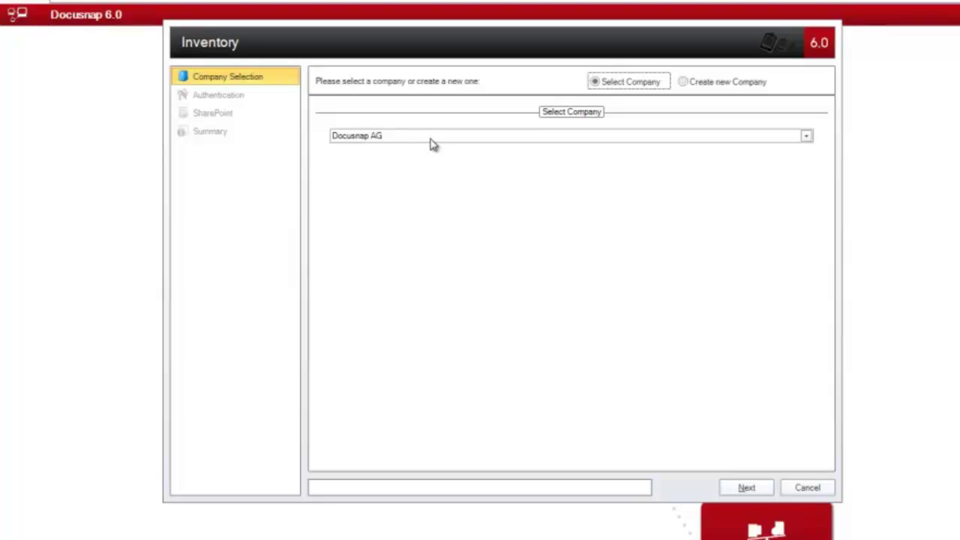
Select Docusnap AG as the company for the SharePoint inventory
click(426, 142)
click(428, 146)
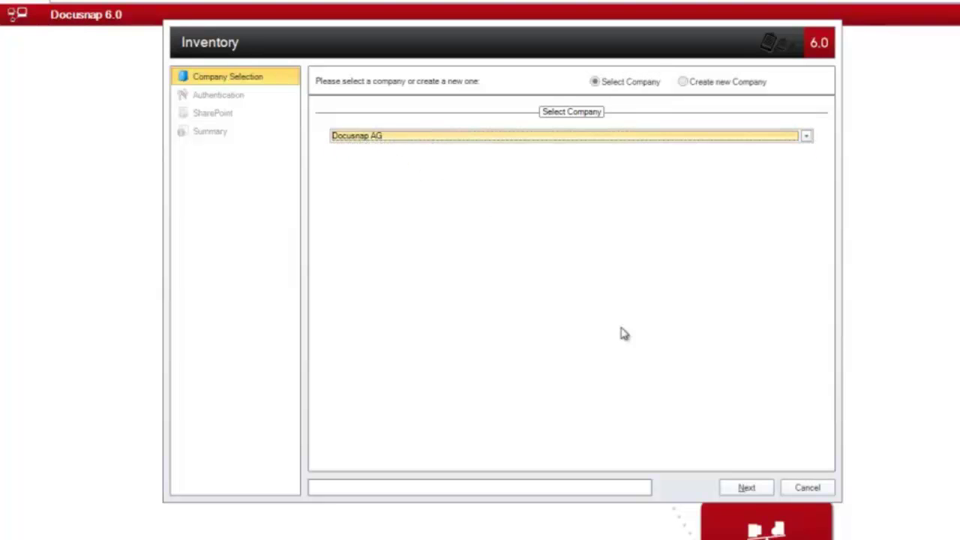
click(737, 489)
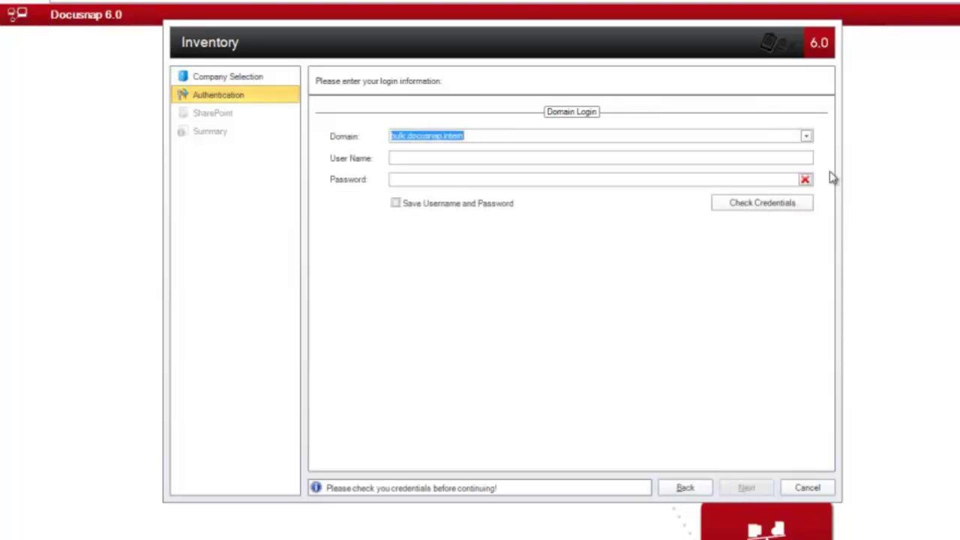
Choose the docusnap.intern domain with its saved login and check the credentials
click(806, 137)
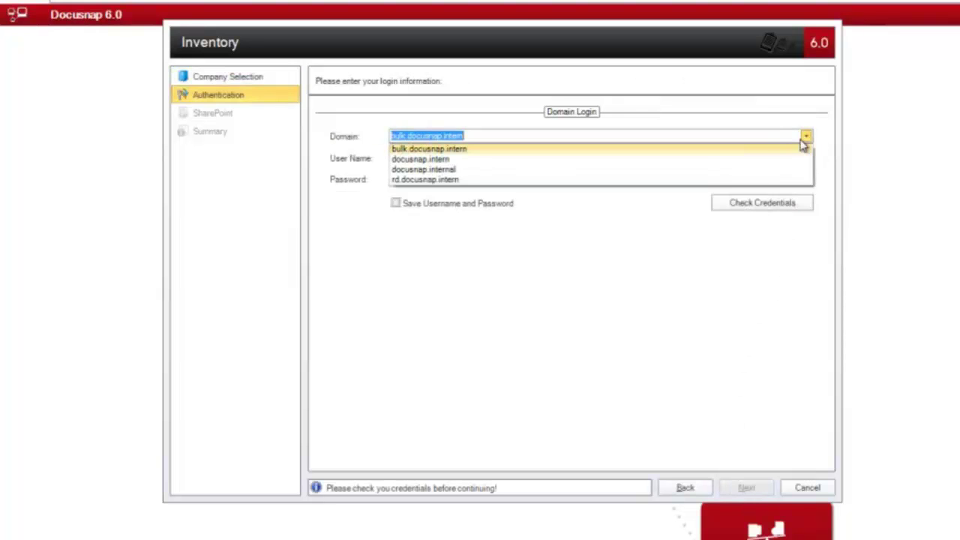
click(724, 161)
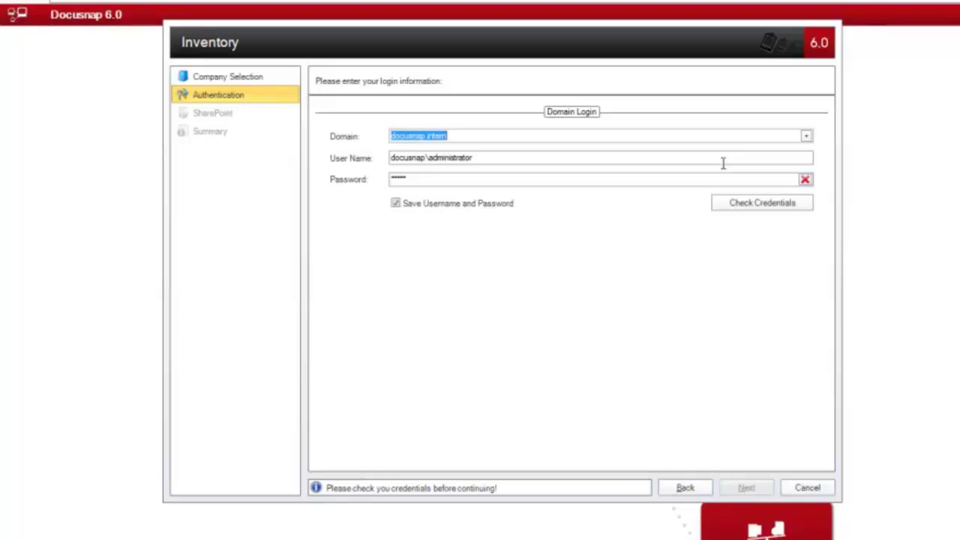
click(740, 205)
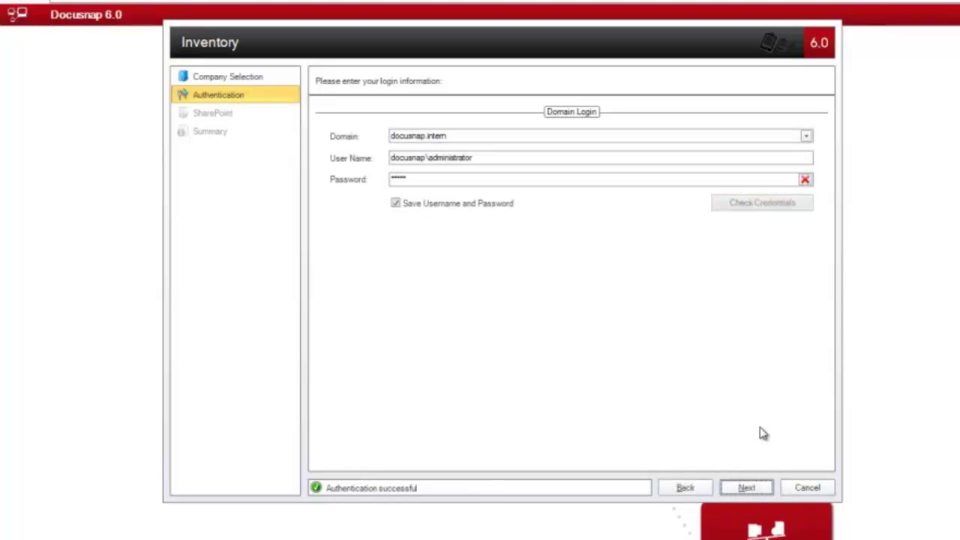
click(763, 486)
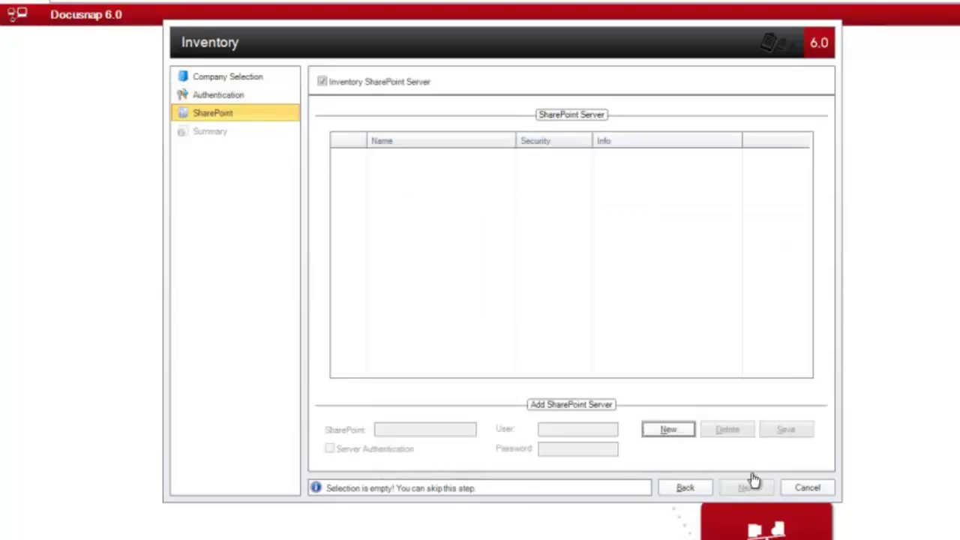
Start a new SharePoint server entry for smsp0001.docusnap.intern
click(690, 434)
text(ss)
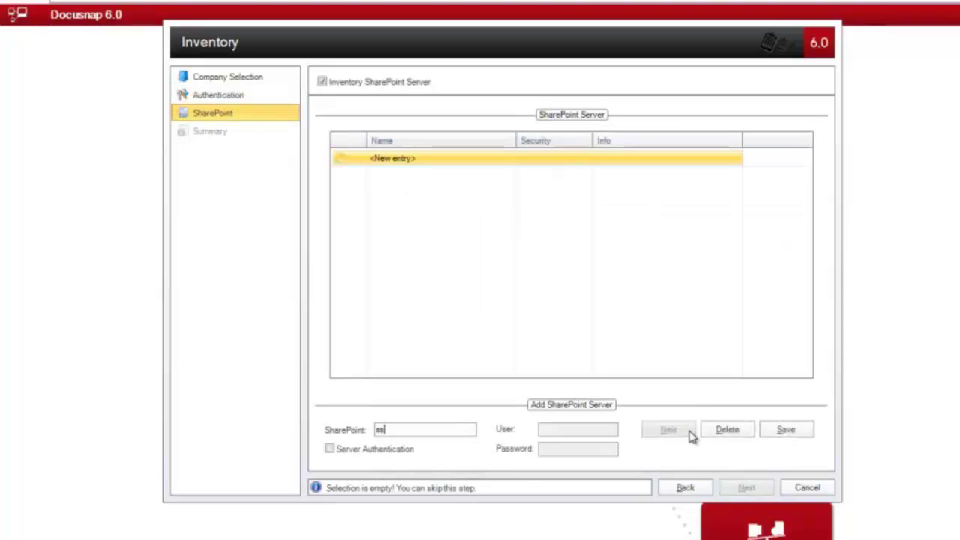
text(nap0001)
text( docusnap.intern)
Enable server authentication for the new entry, enter the user docusnap\srv_moss_farm and the account password, and save it
key(Tab)
key(space)
key(Tab)
text(docuanap\anw_moss_farm)
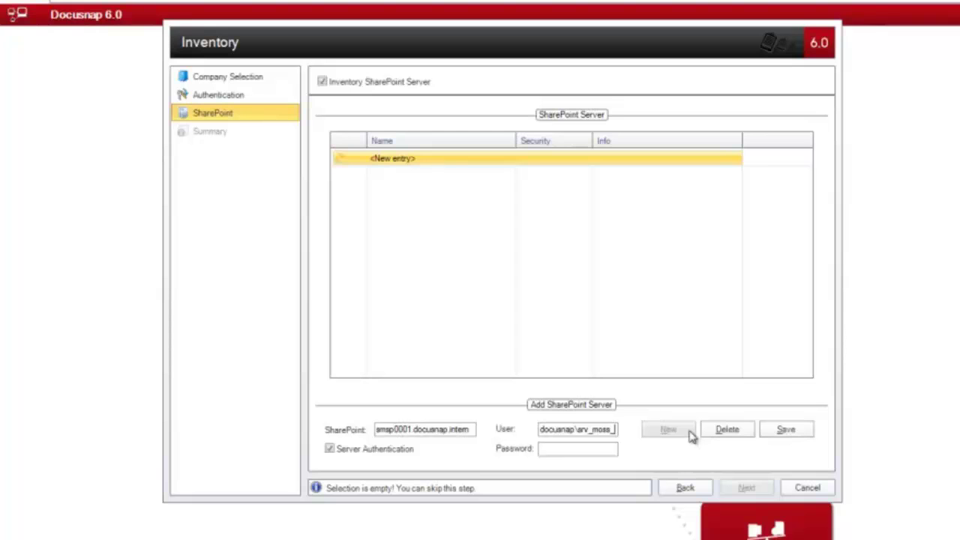
key(Tab)
text(********)
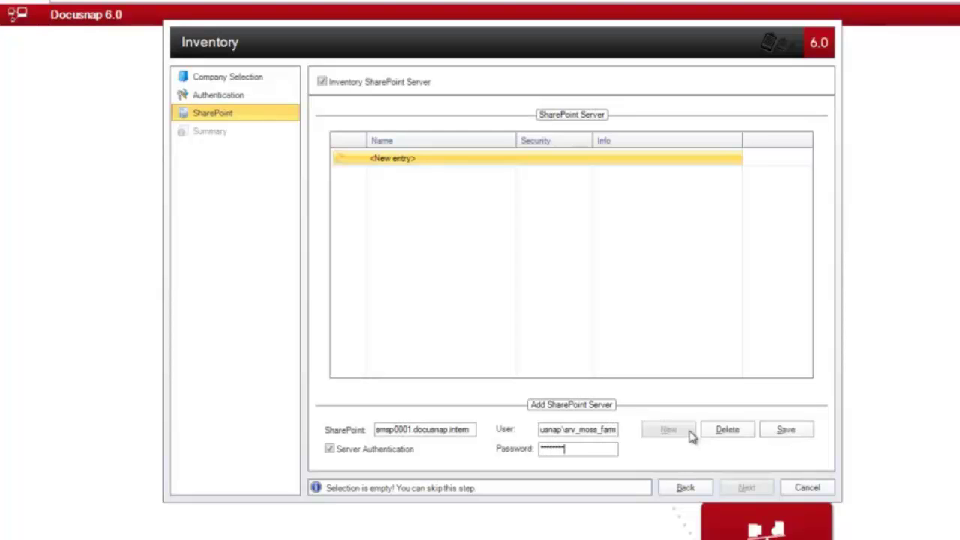
click(780, 432)
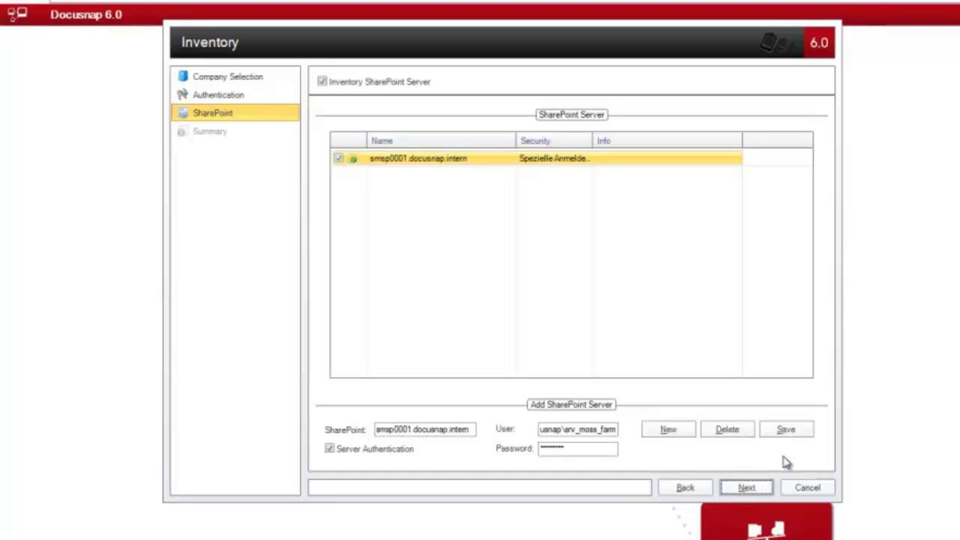
Run the SharePoint inventory, expand the successful results in its report and close the wizard
click(756, 488)
click(748, 488)
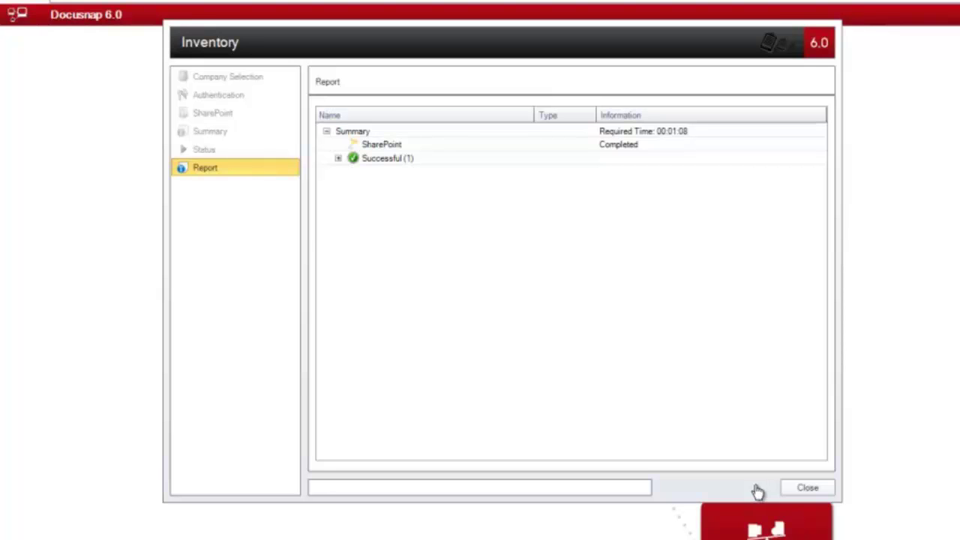
click(338, 158)
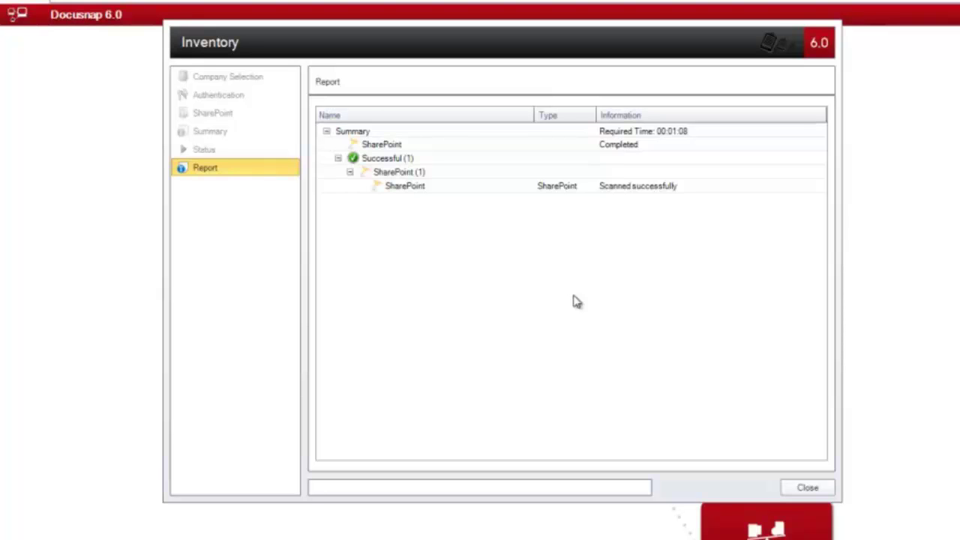
click(808, 487)
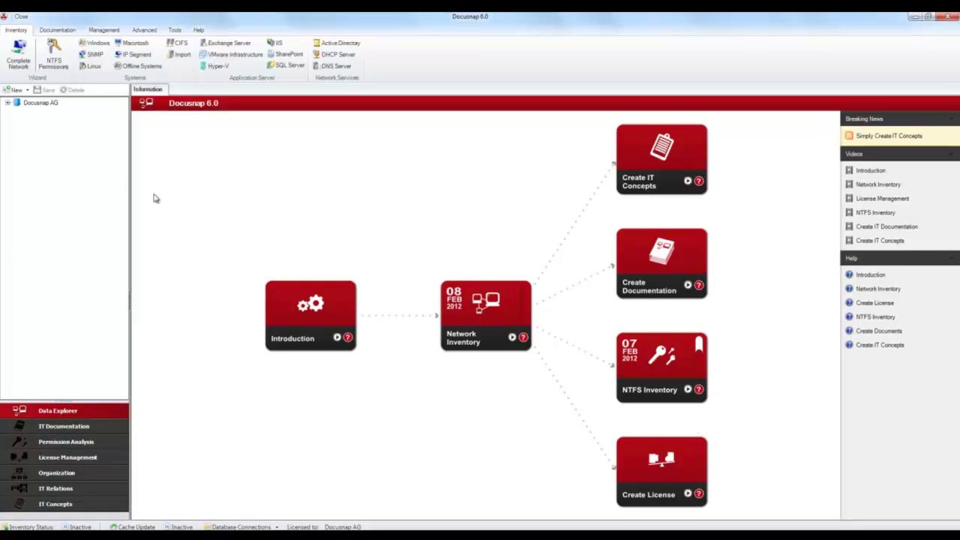
Show the SharePoint_Config data from the 08.02.2012 13:03:53 scan of smsp0001 under the docusnap.intern application servers
click(7, 103)
click(16, 122)
click(24, 131)
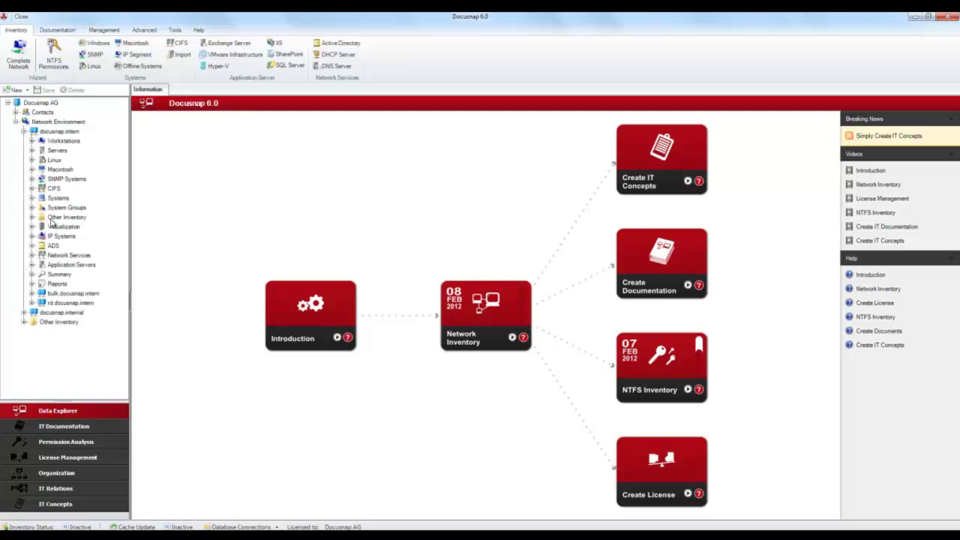
click(32, 264)
click(39, 303)
click(48, 312)
click(56, 321)
click(80, 331)
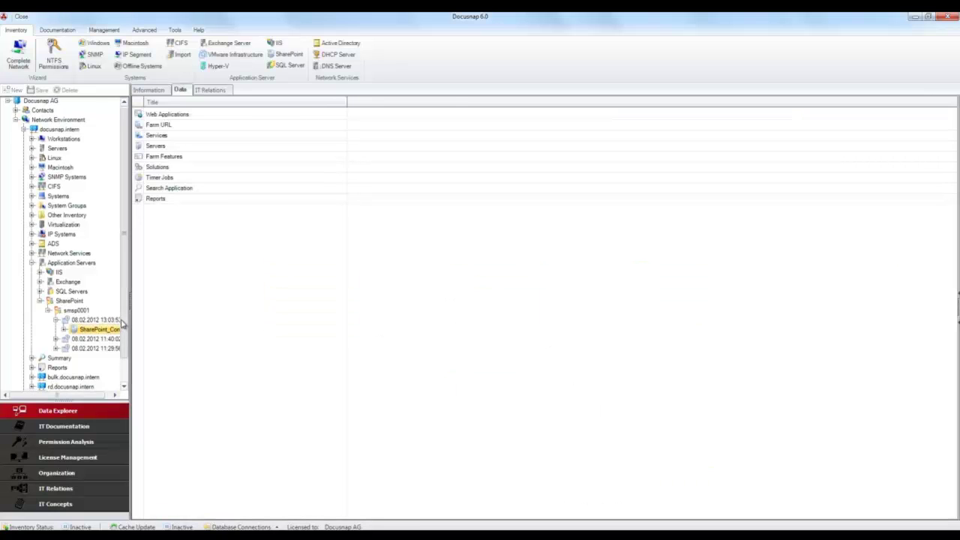
Expand SharePoint_Config and its Reports node to examine the inventoried categories and available reports
scroll(116, 353, down, 1)
click(65, 300)
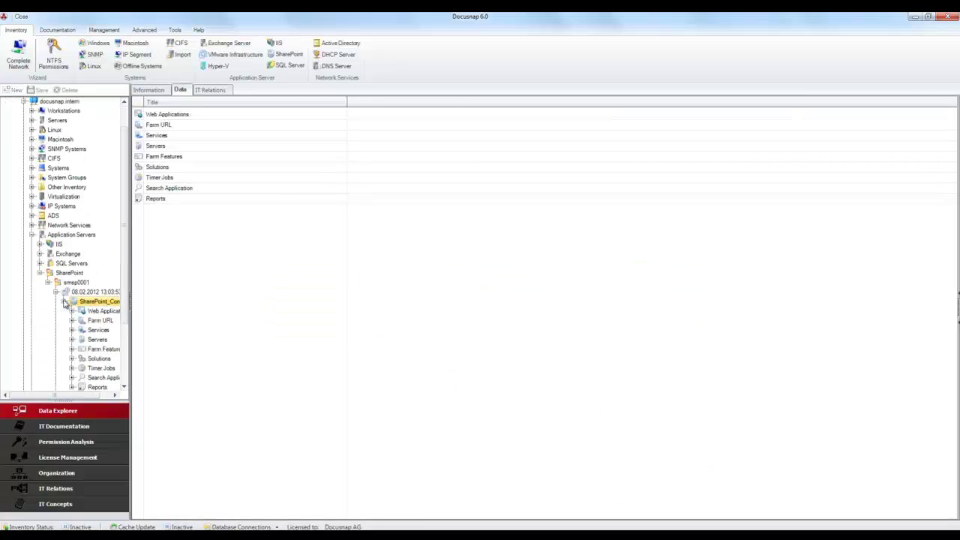
drag(71, 395, 93, 395)
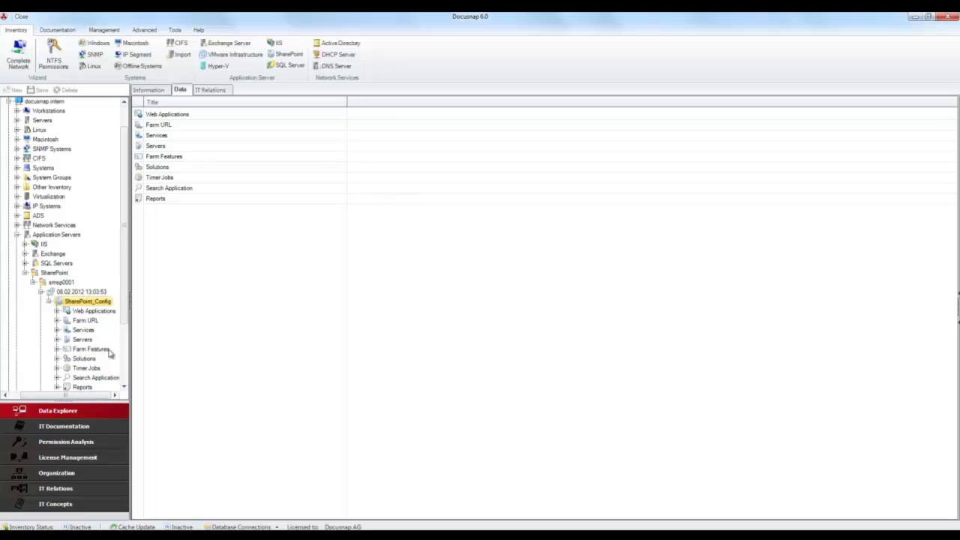
scroll(113, 323, down, 1)
click(58, 357)
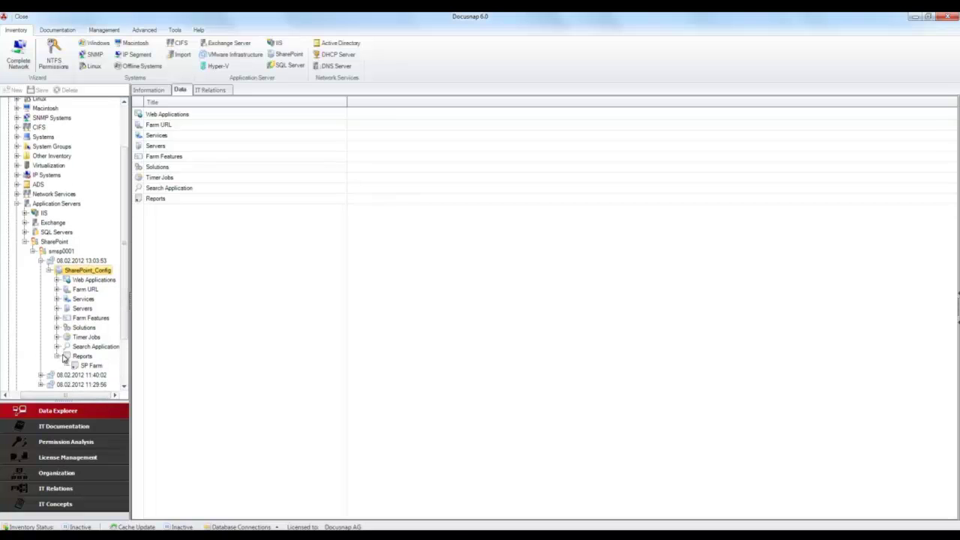
Switch to Permission Analysis and expand the SharePoint farm servers of docusnap.intern
click(89, 442)
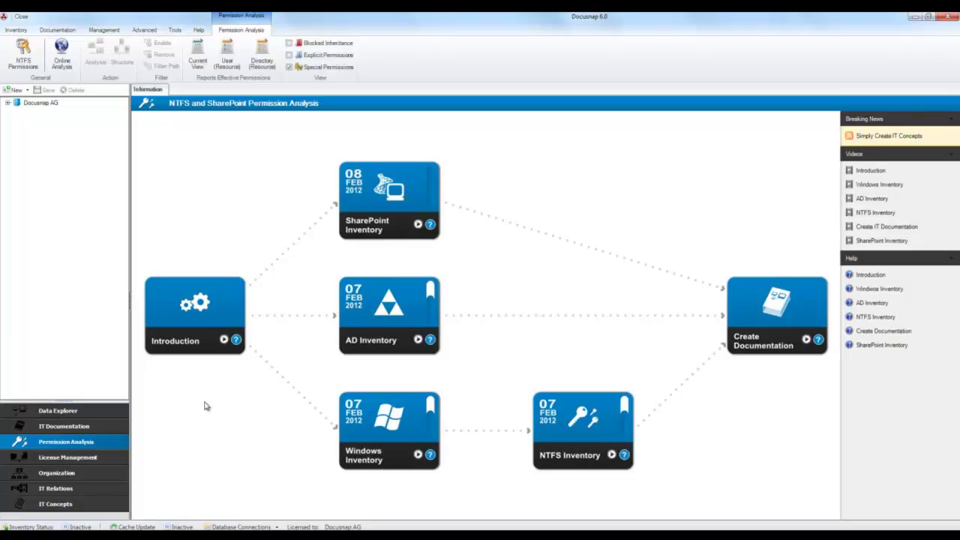
click(7, 103)
click(16, 121)
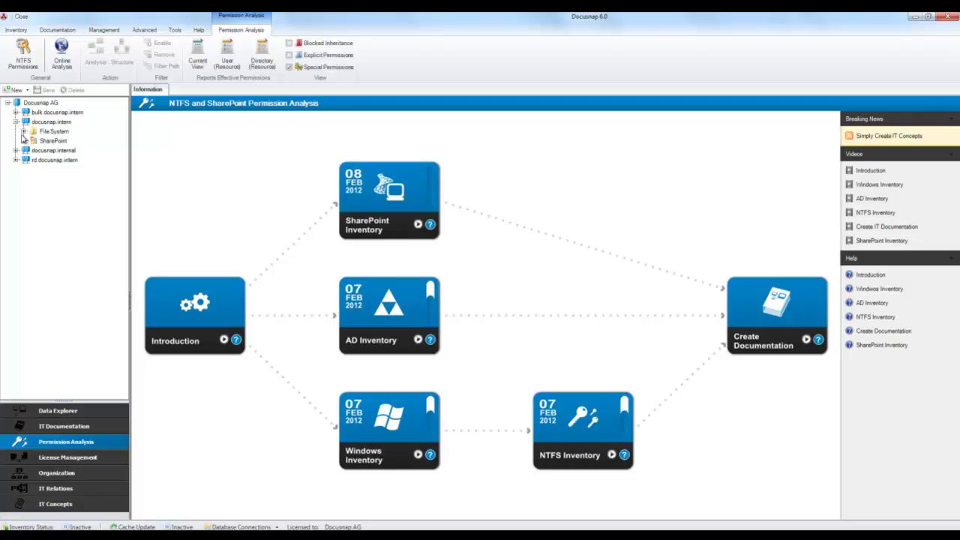
click(24, 141)
click(31, 150)
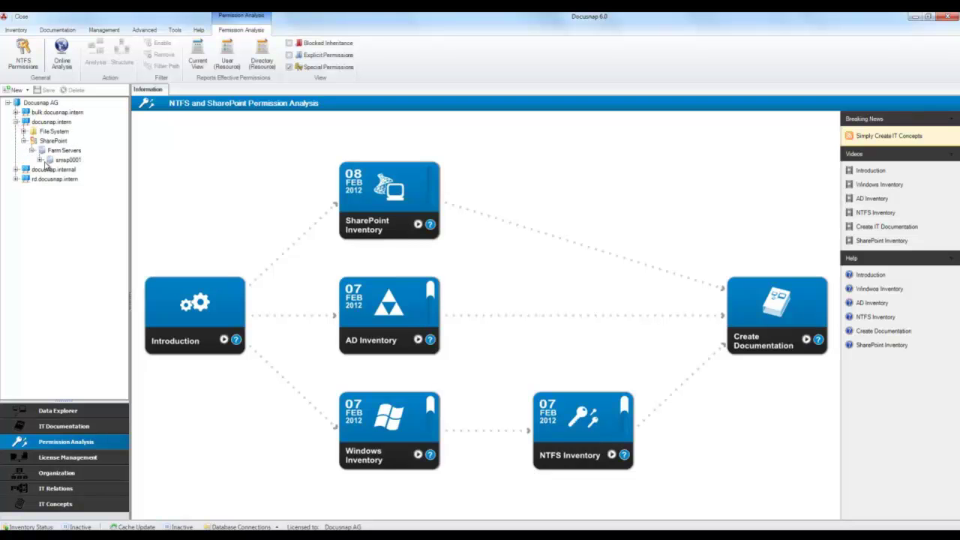
Show the permission analysis for the DocuSnap Intranet site collection of smsp0001's SharePoint - 80 web application
click(39, 159)
click(48, 170)
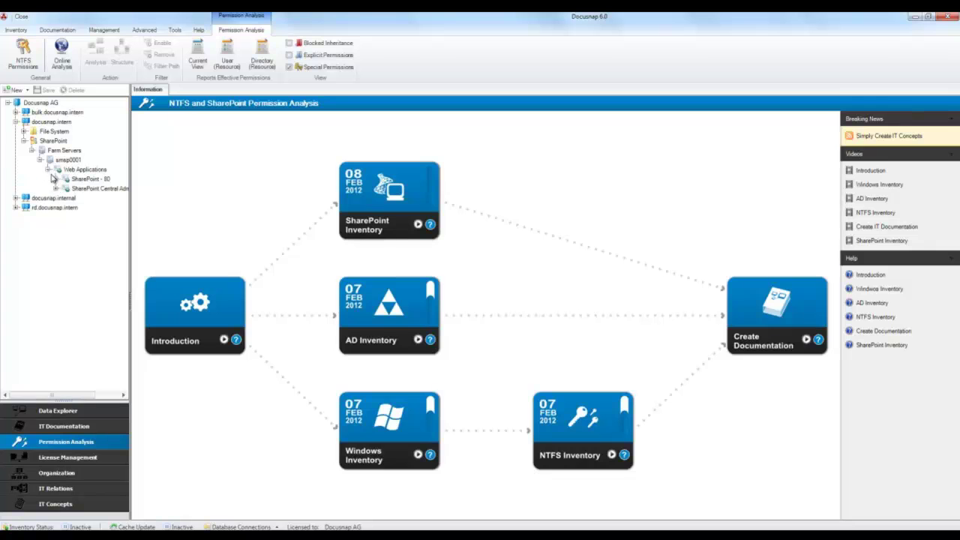
click(56, 179)
click(65, 188)
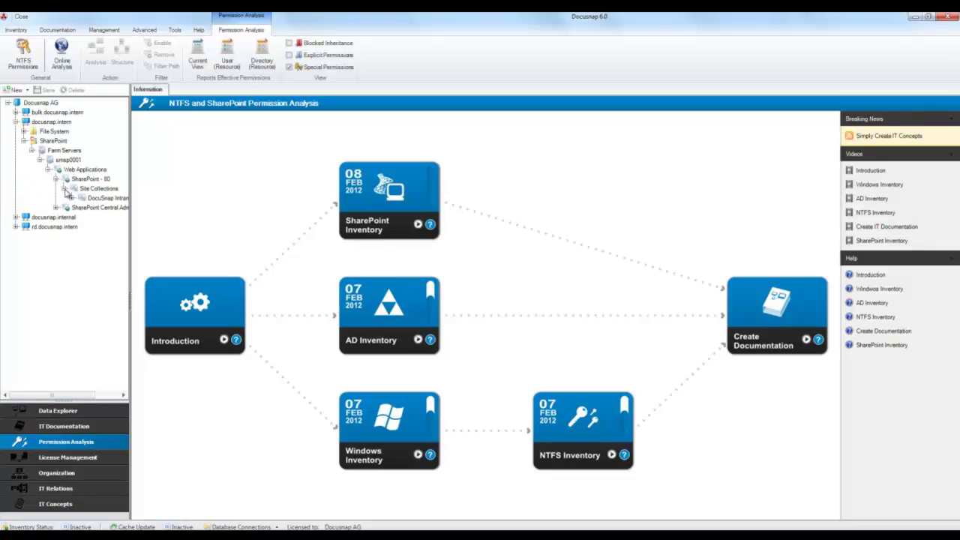
click(103, 198)
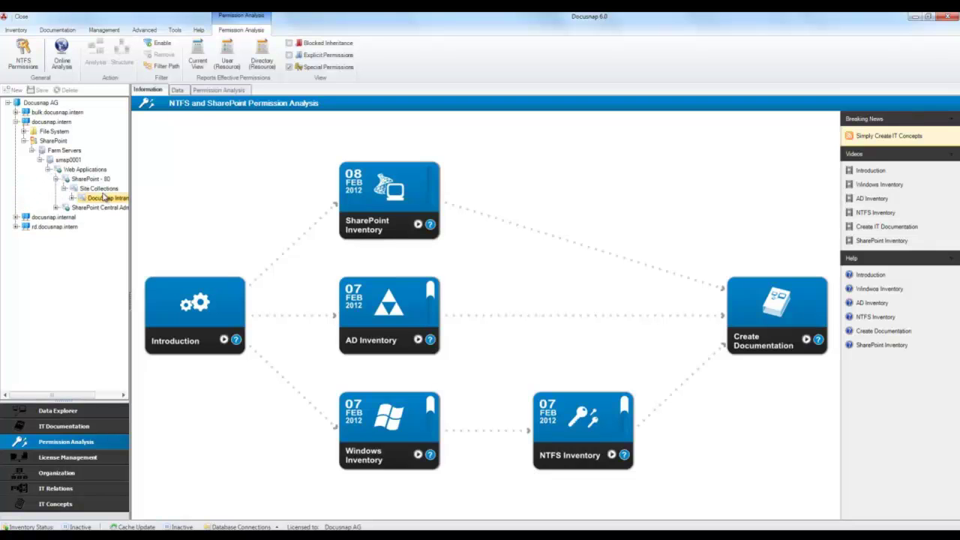
click(211, 91)
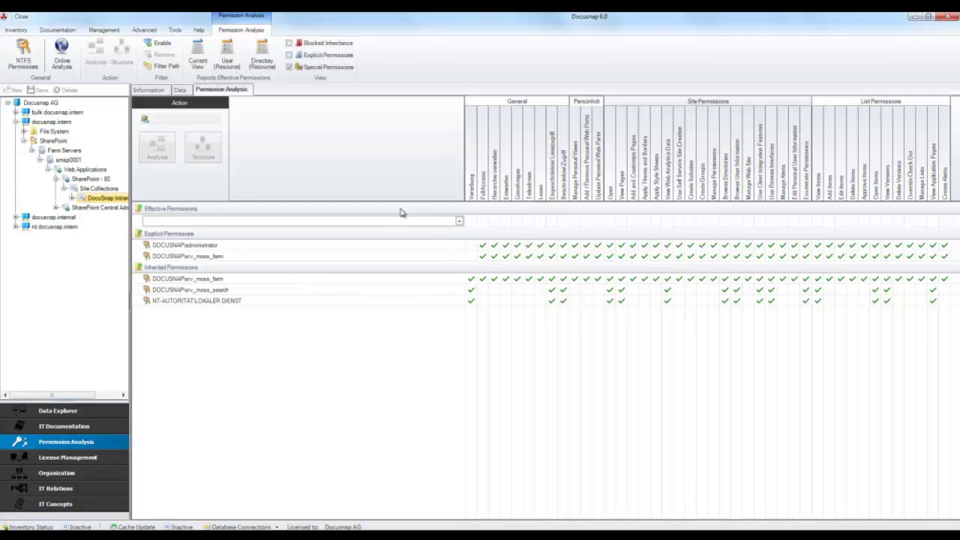
Add the docusnap.intern account SRV_MOSS_FARM to the effective permissions of the site collection
click(458, 221)
click(144, 233)
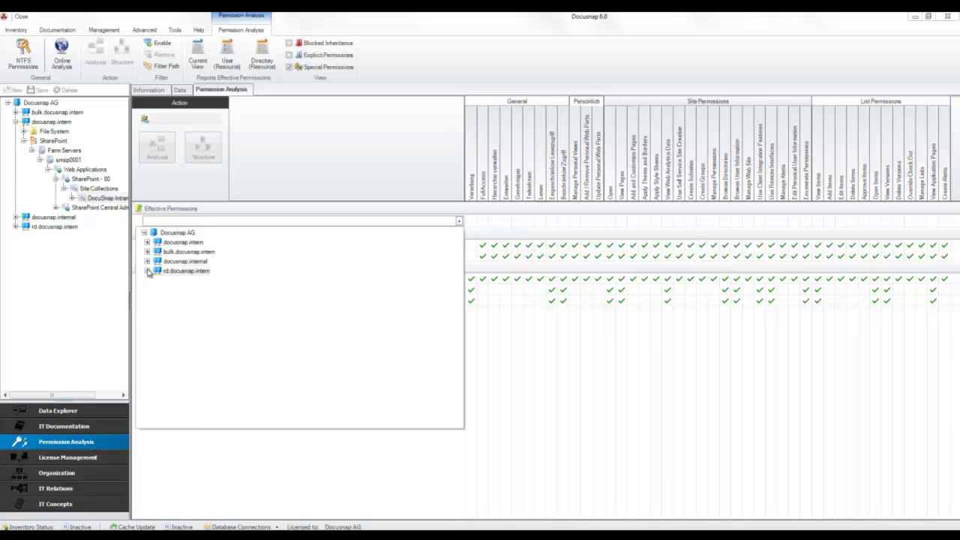
click(147, 242)
click(150, 366)
click(153, 375)
click(197, 395)
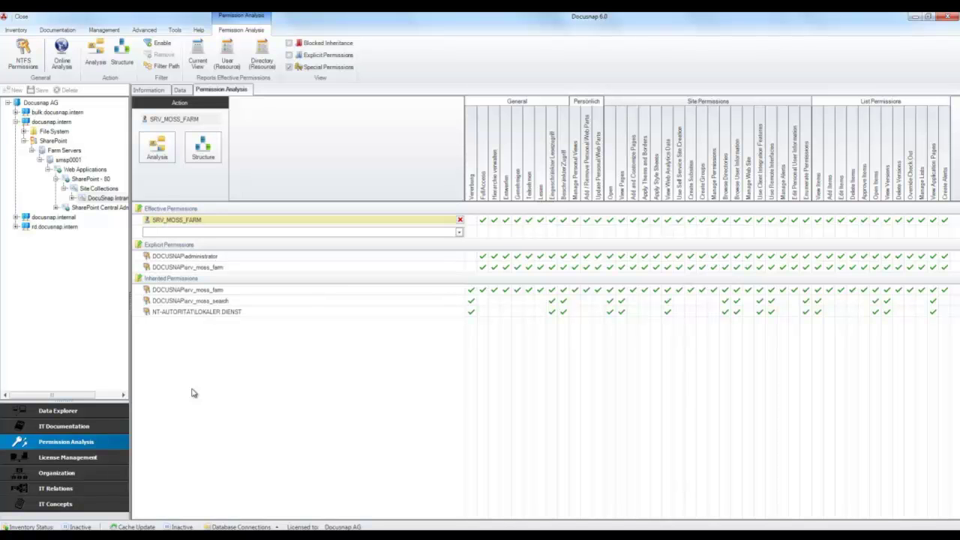
Create a Directory (Resource) report starting from DocuSnap Intranet with the default options and view its second page
click(269, 60)
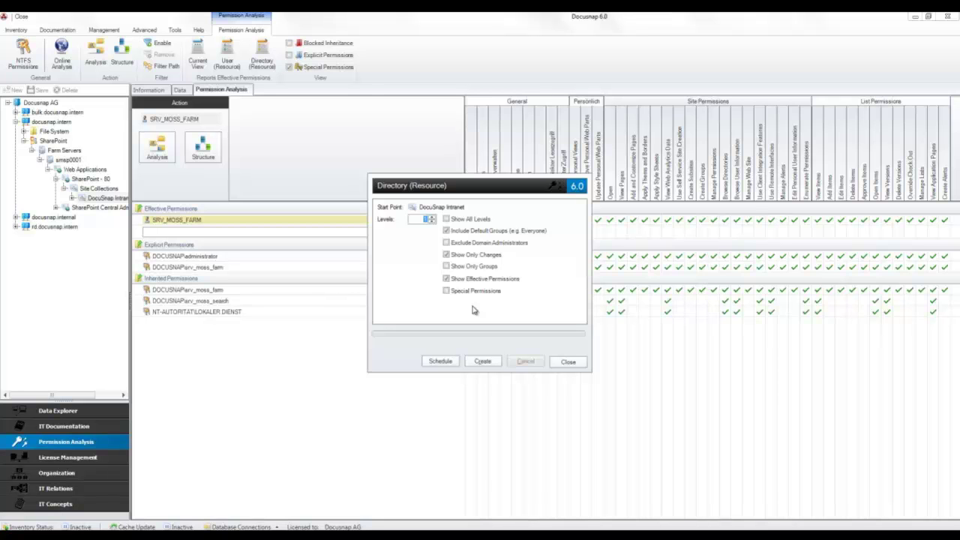
click(483, 362)
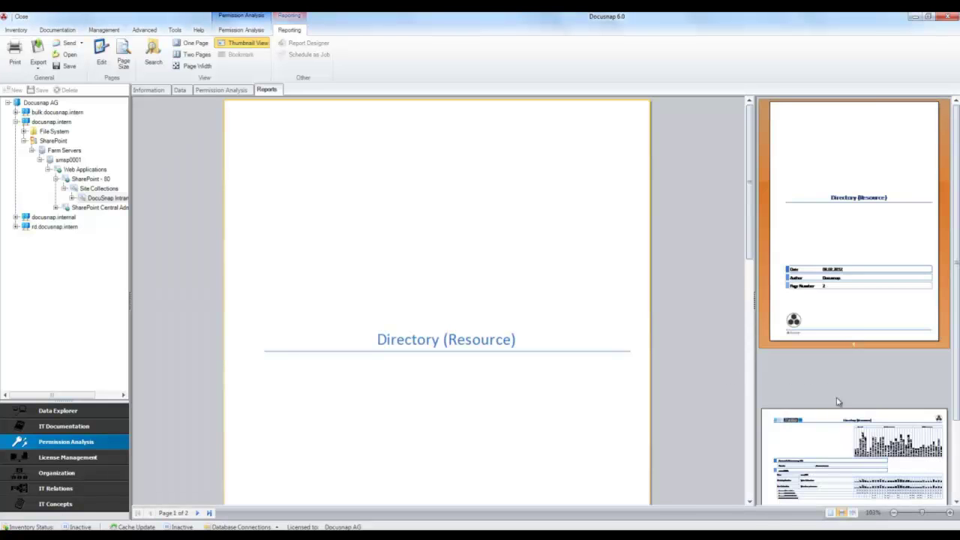
click(837, 434)
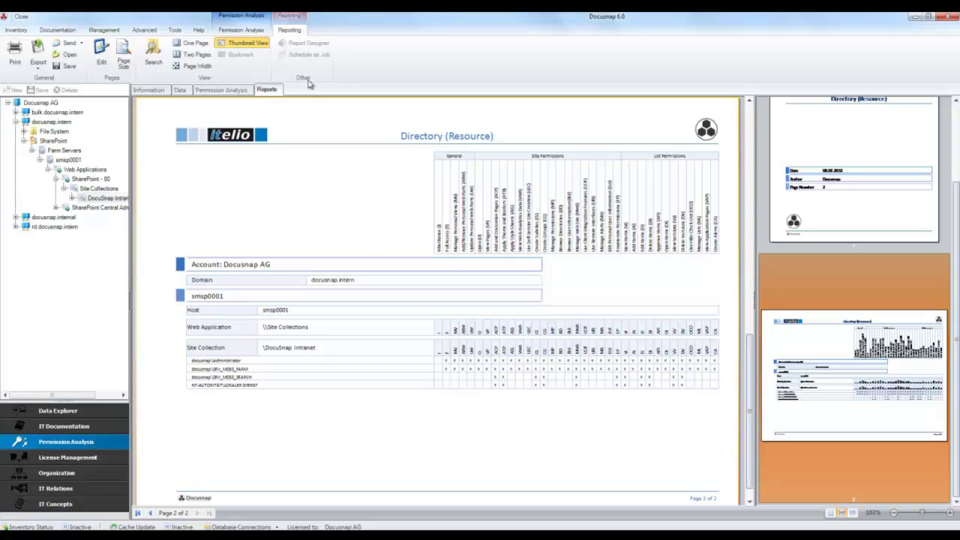
Create a User (Resource) report for the DocuSnap Intranet site collection
click(259, 31)
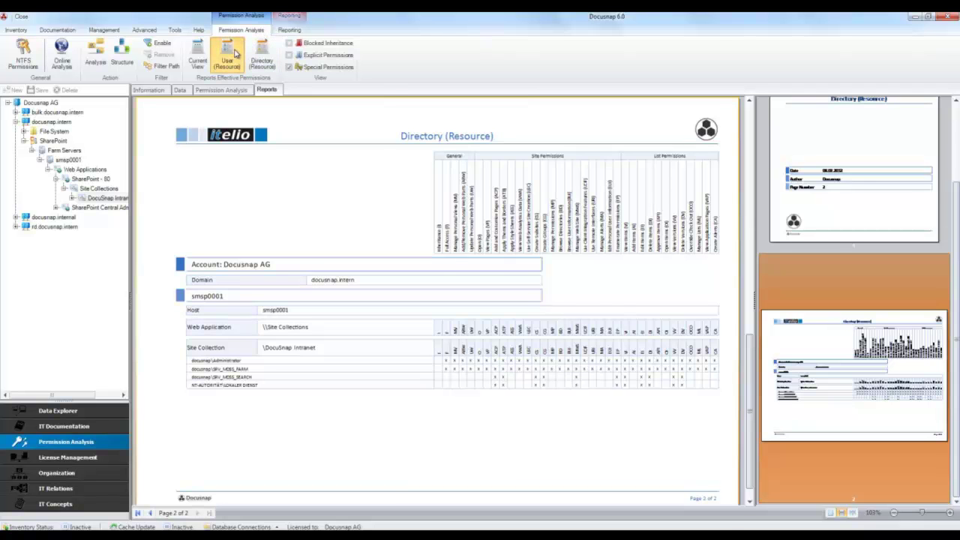
click(236, 52)
click(482, 323)
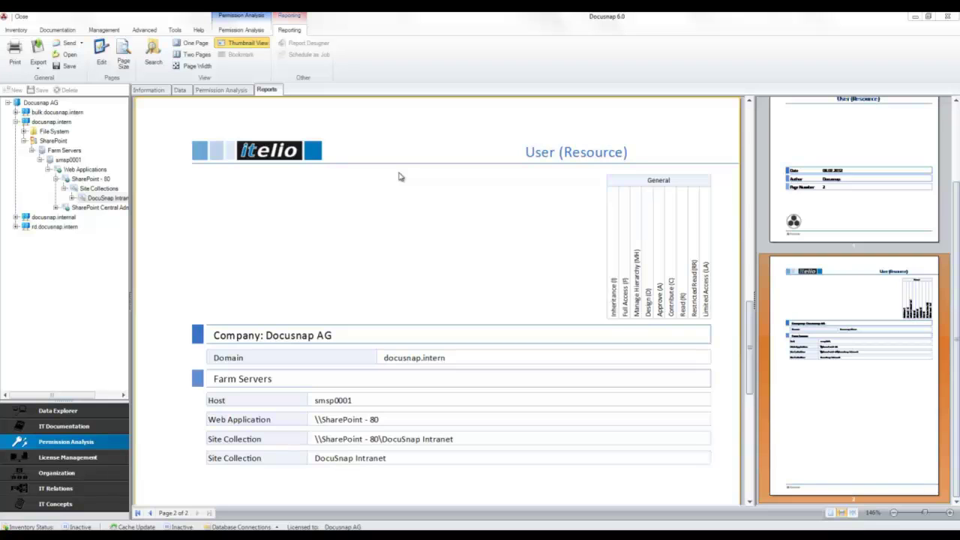
Generate the permission analysis diagram for SRV_MOSS_FARM and examine it enlarged down to the legend
click(242, 30)
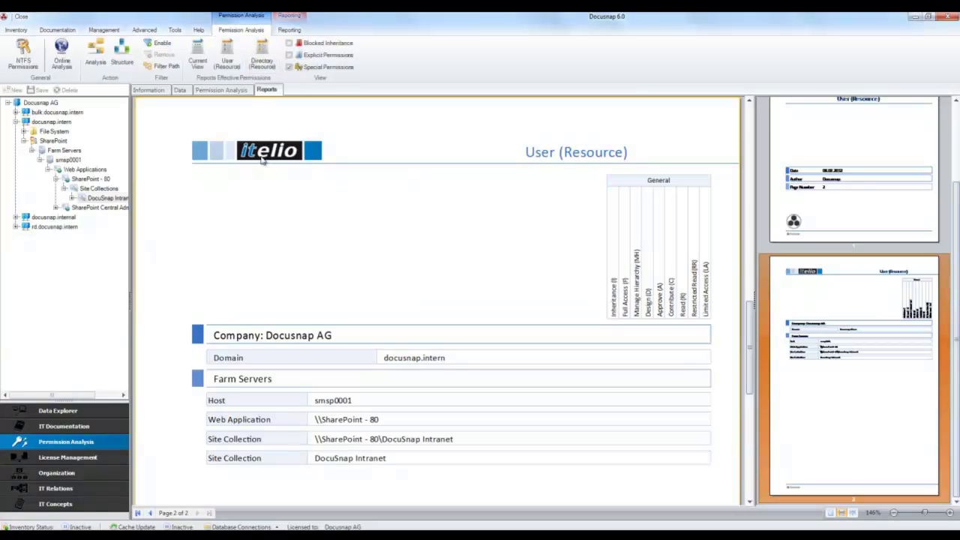
click(222, 90)
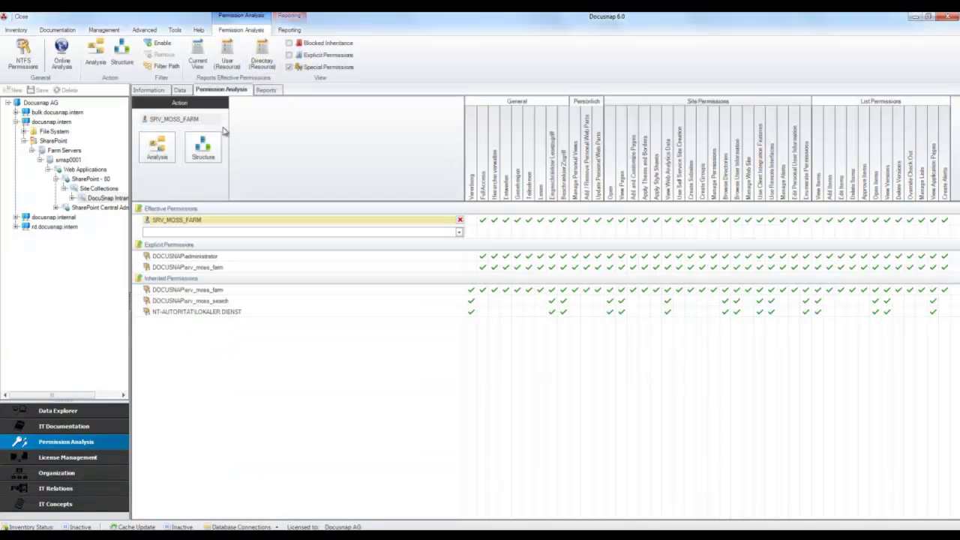
click(171, 141)
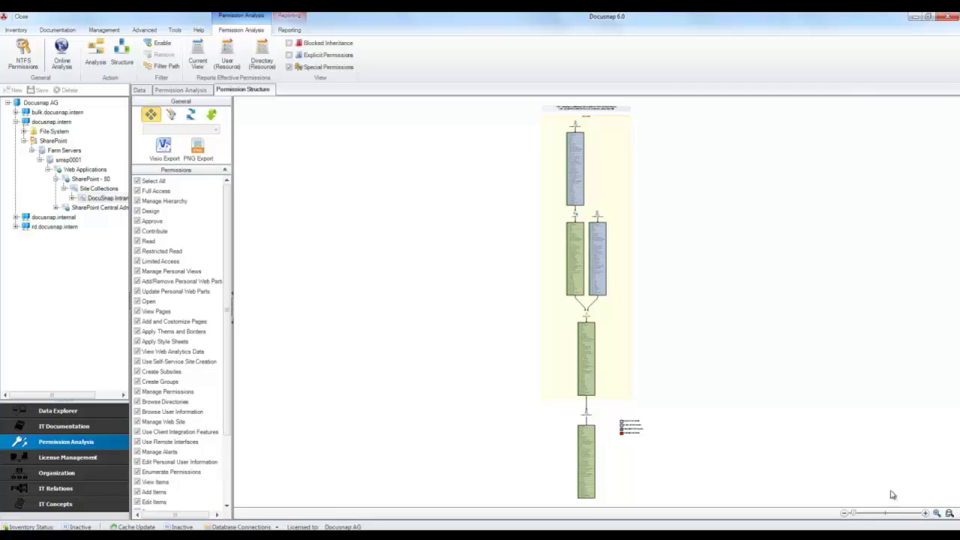
click(926, 513)
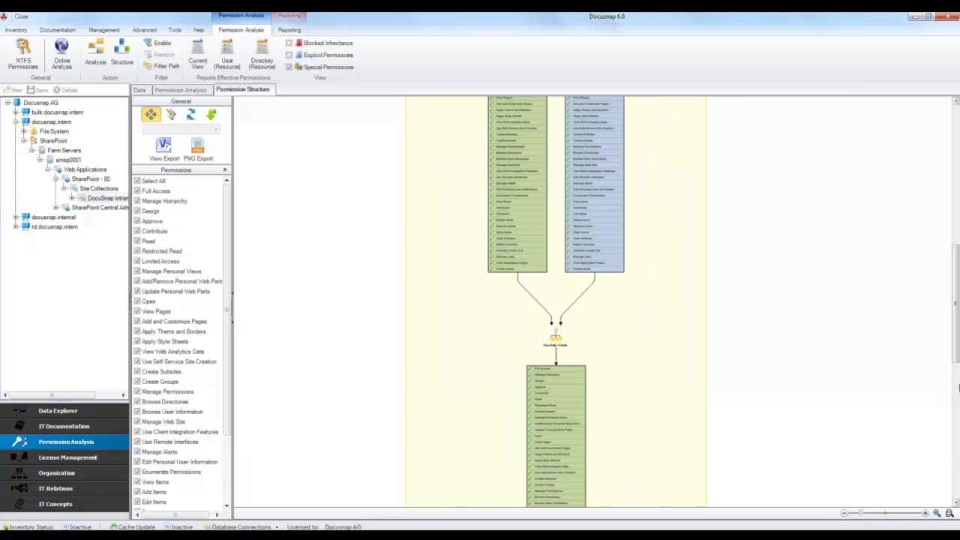
drag(957, 252, 956, 217)
drag(955, 219, 955, 391)
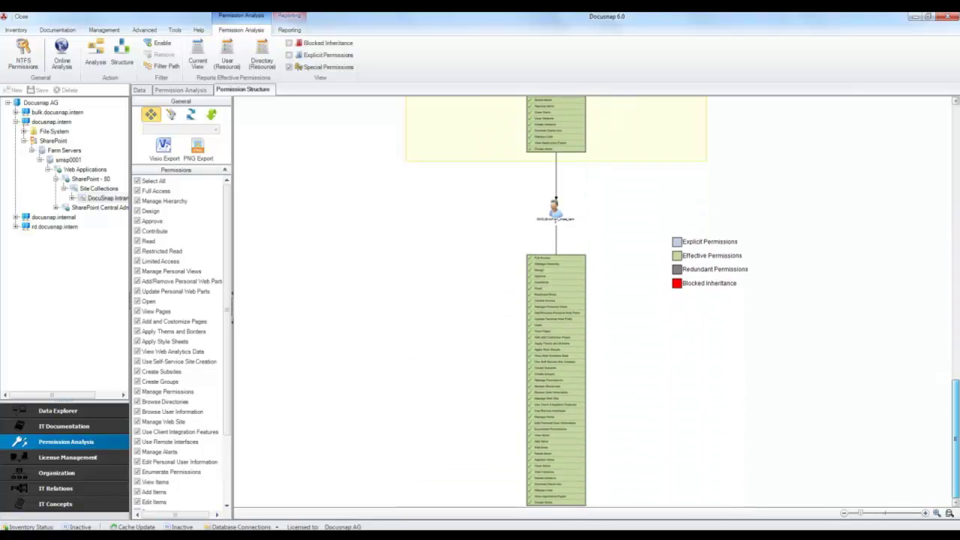